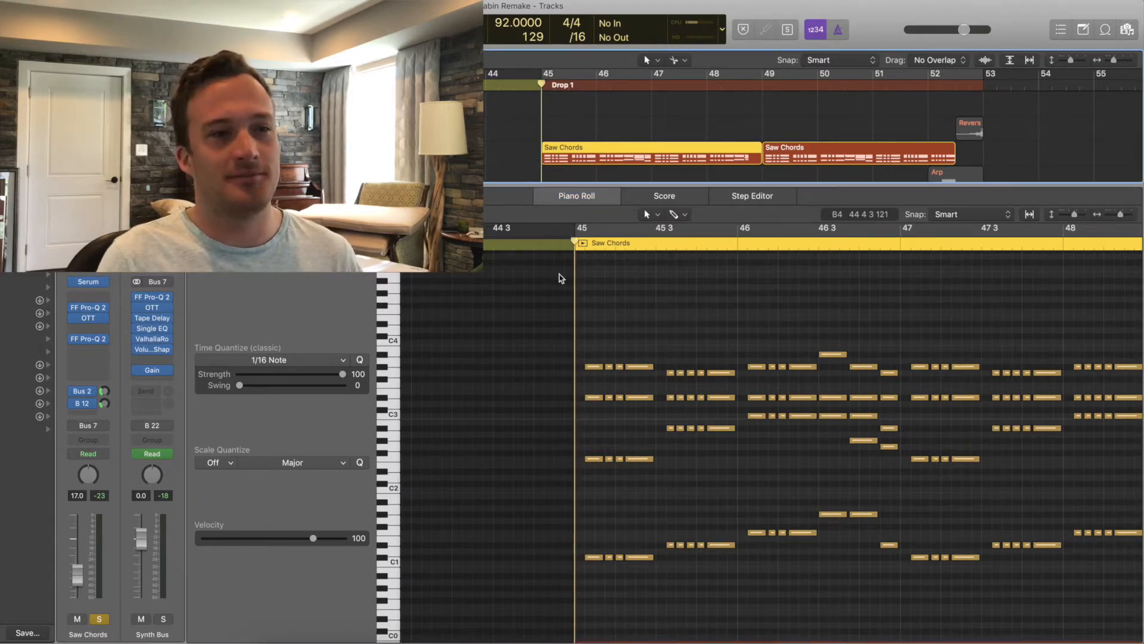
- Play back the Saw Chords region, open the track's Serum instrument and show envelope 2 of its patch
key("space")
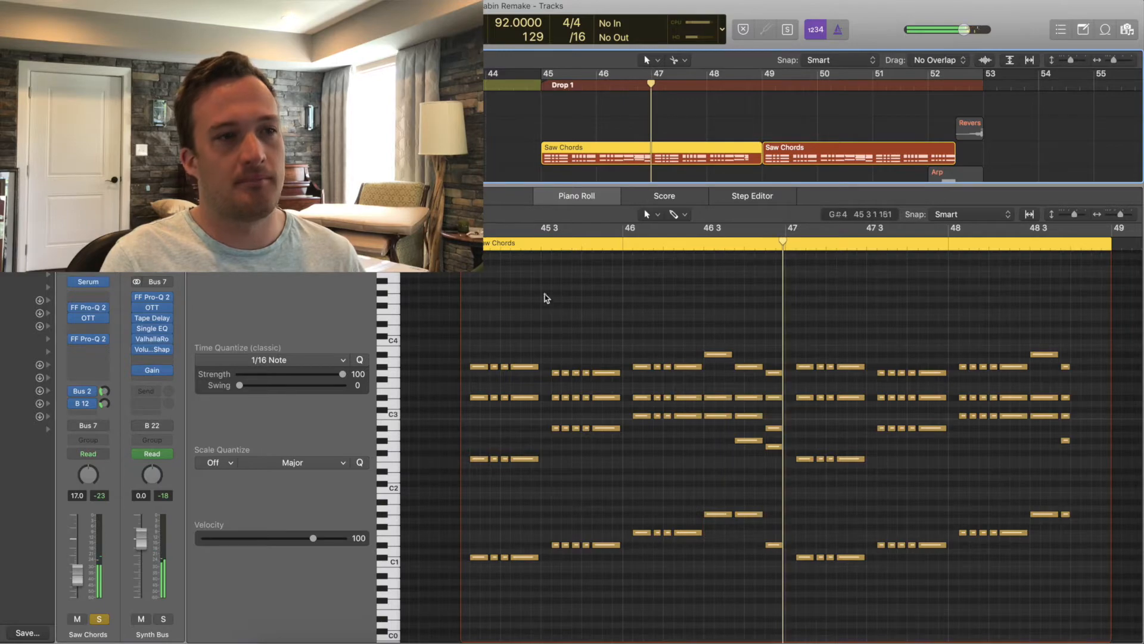
key("space")
left_click(88, 281)
left_click_drag(122, 45, 735, 103)
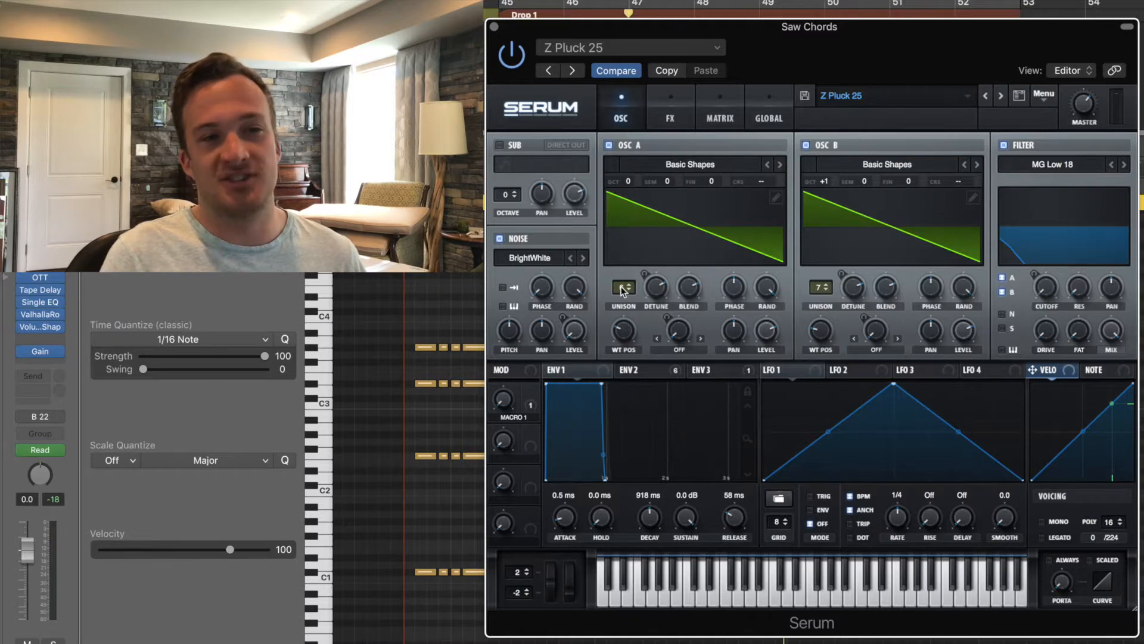
left_click(636, 370)
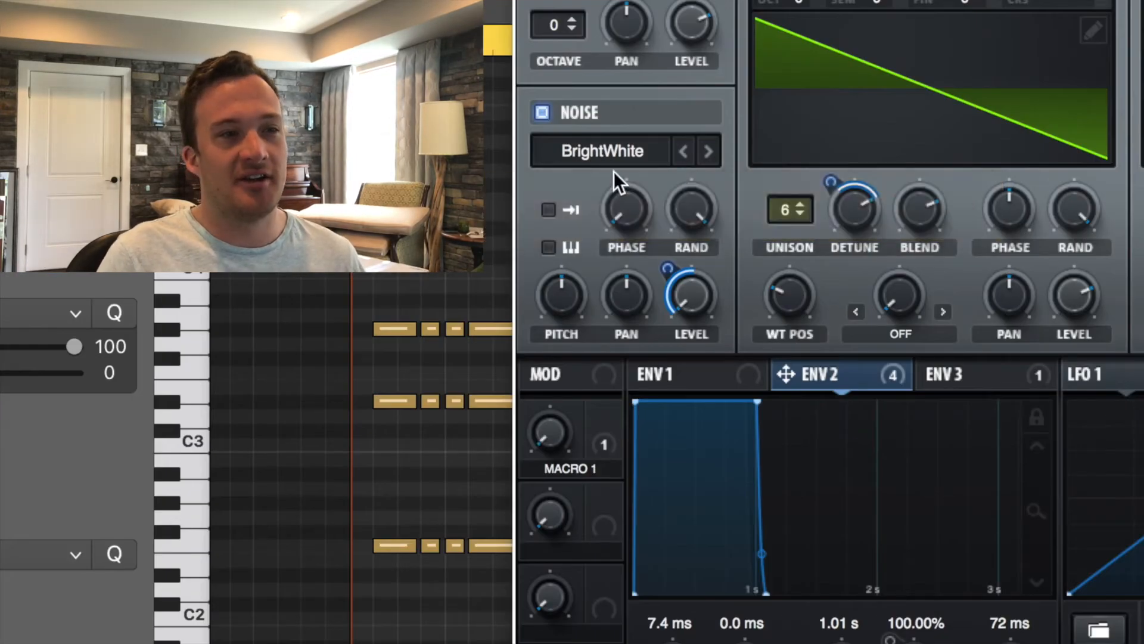
- Browse the Analog noise samples of the Saw Chords patch and choose BrightWhite
left_click(617, 156)
mouse_move(774, 214)
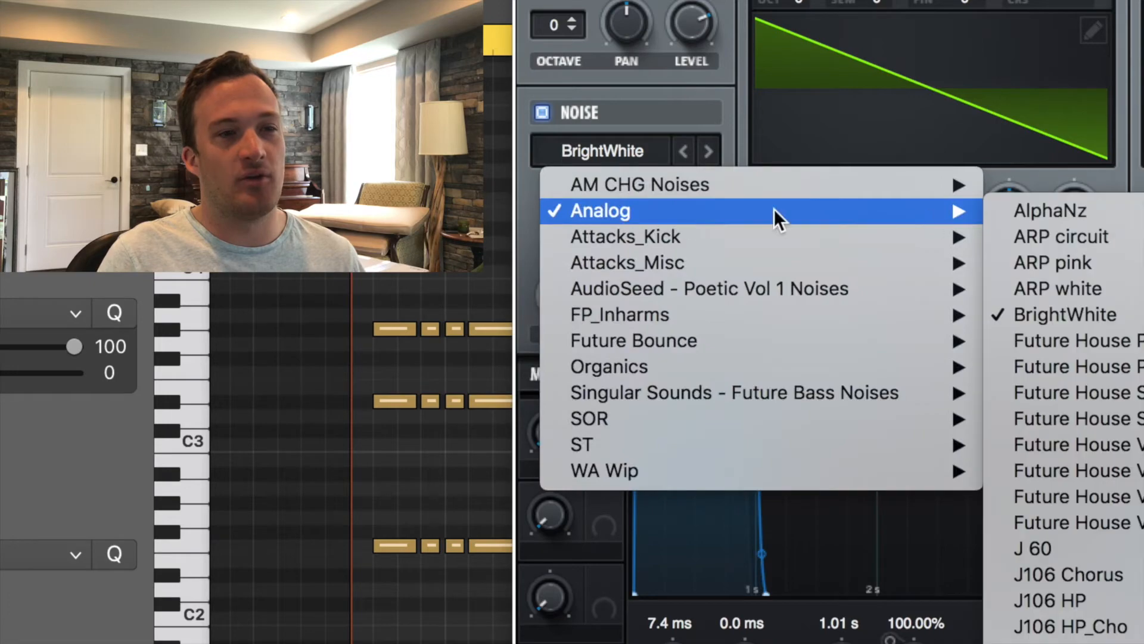
left_click(1042, 306)
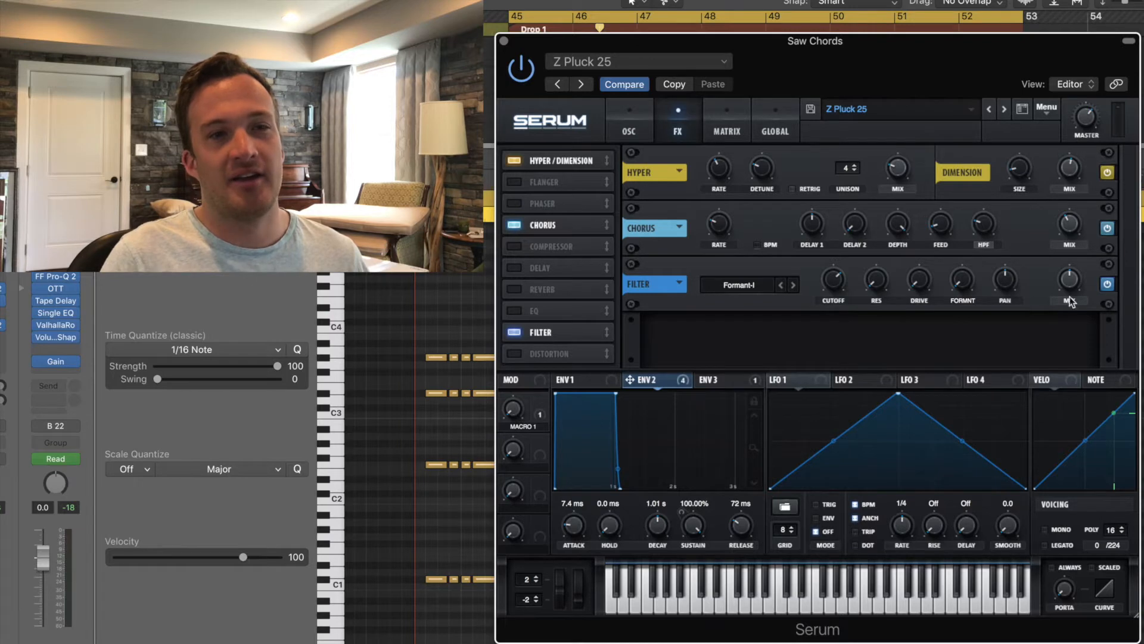
- Examine the filter types and Mix control of the Saw Chords effects rack, and return to the oscillator view
left_click(742, 286)
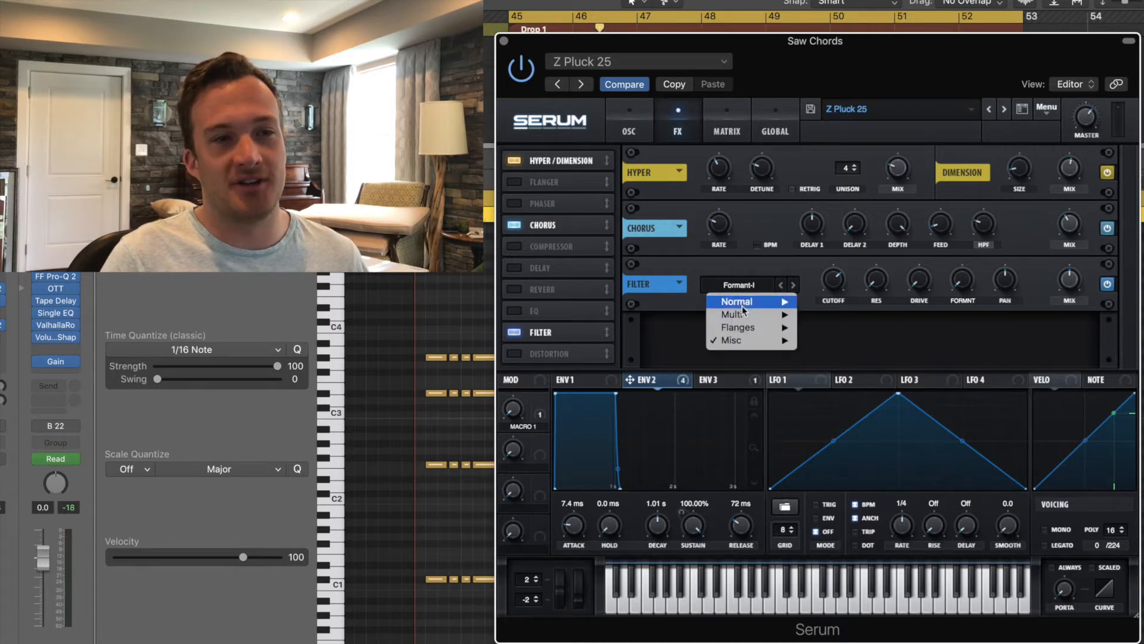
left_click(1070, 283)
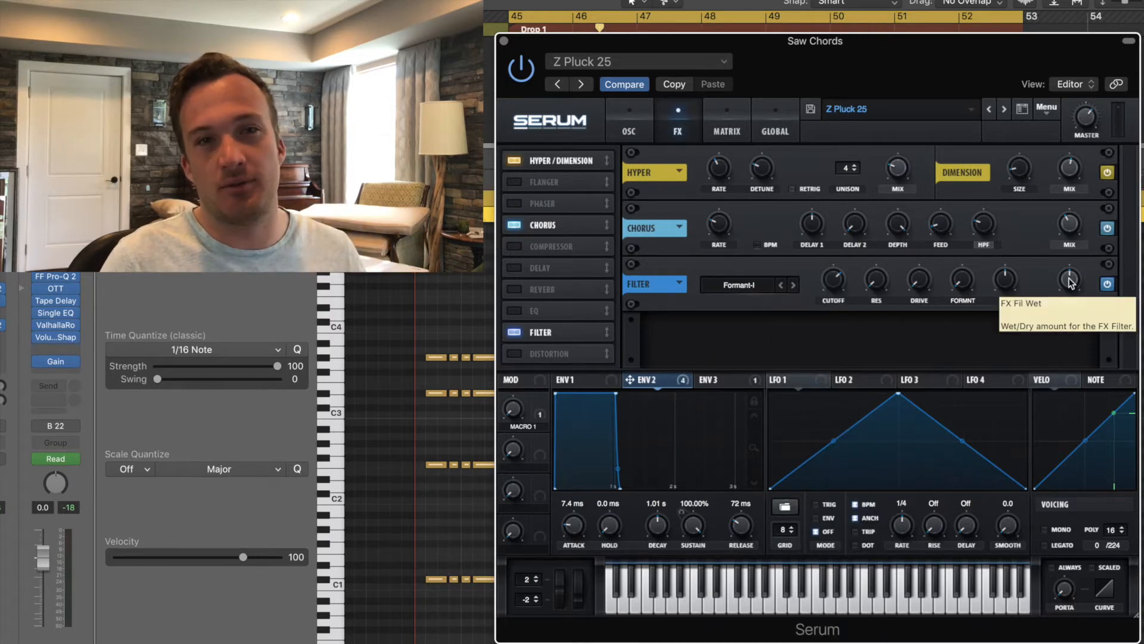
left_click_drag(1069, 283, 952, 140)
left_click_drag(831, 81, 831, 91)
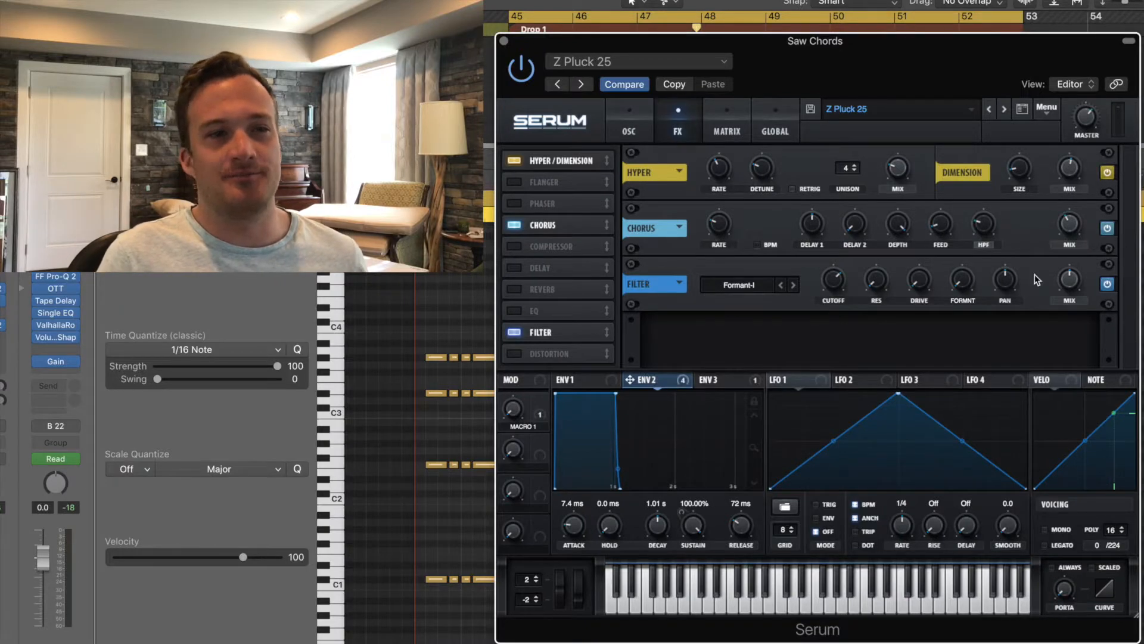
left_click(628, 126)
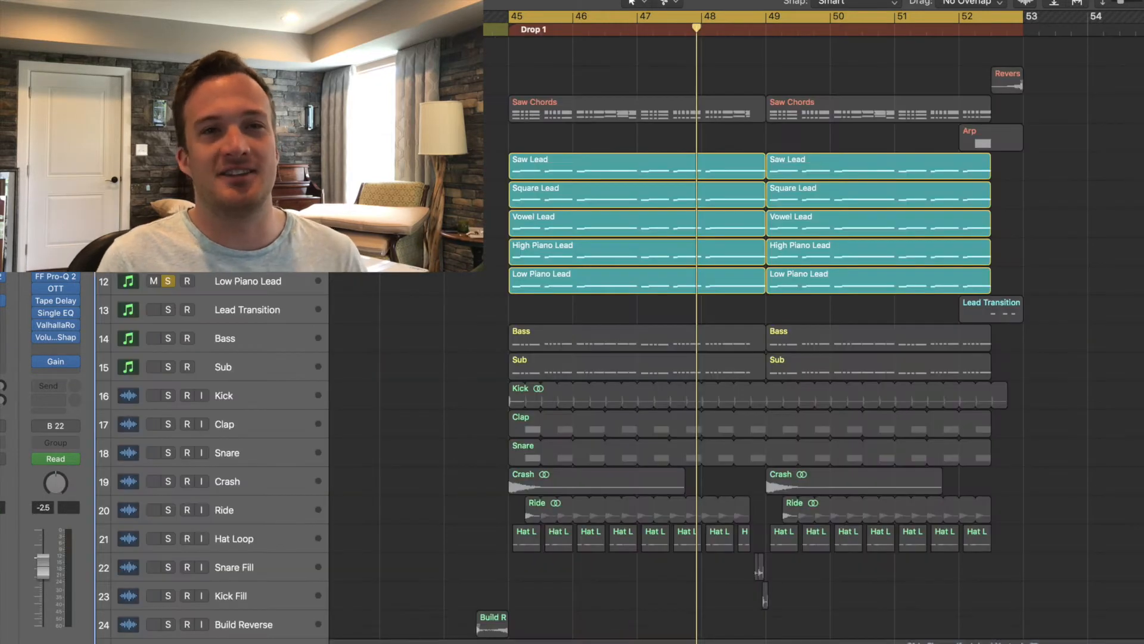
- Play the soloed lead layers, view the Saw Lead notes in the piano roll, and close the editor
key("space")
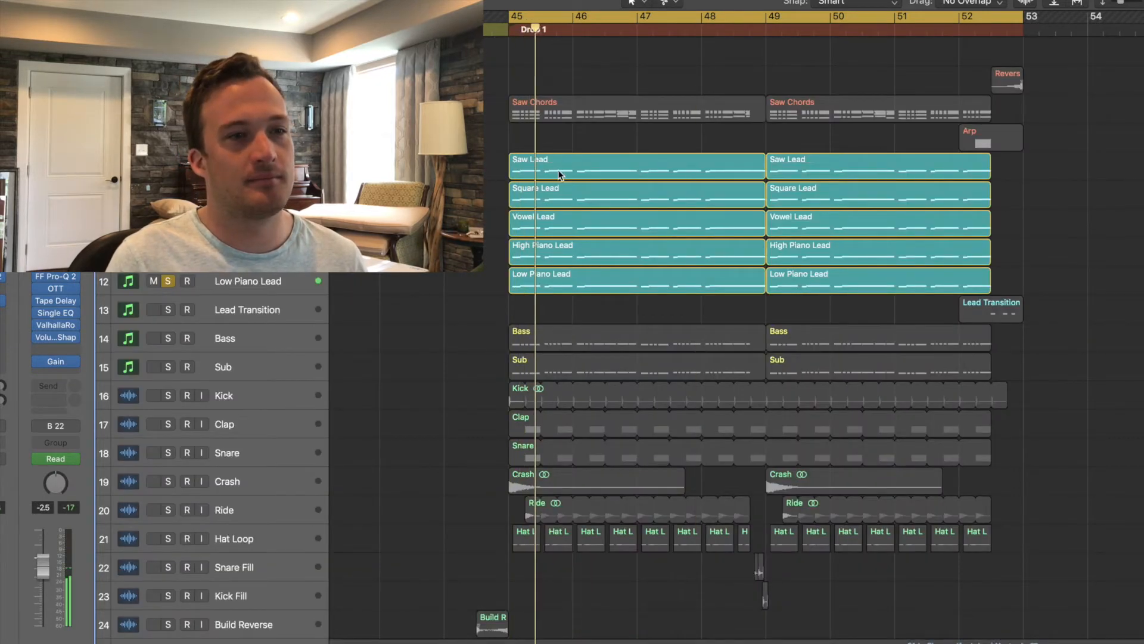
double_click(562, 171)
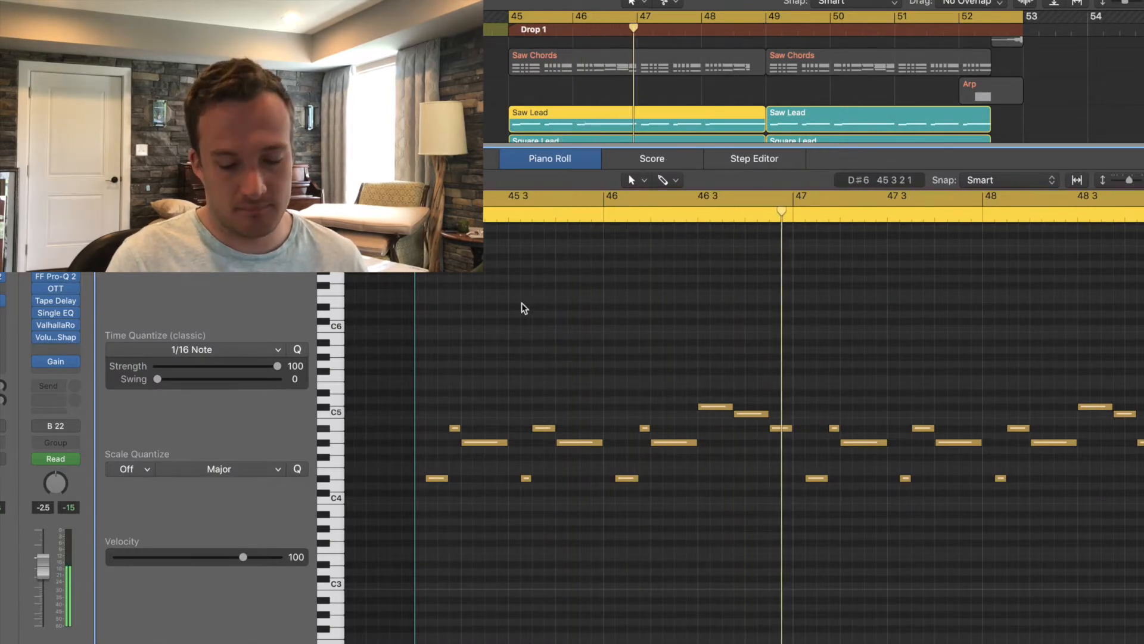
key("space")
key("e")
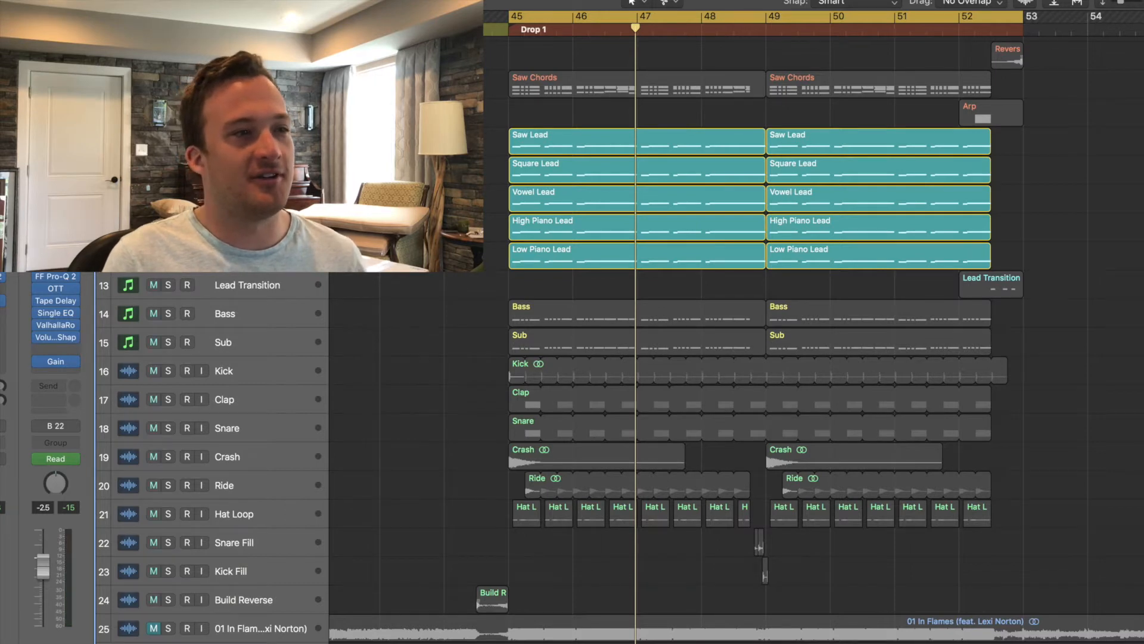
- Solo and play only the Saw Lead, and open its Serum instrument beside the track list
key("s")
key("space")
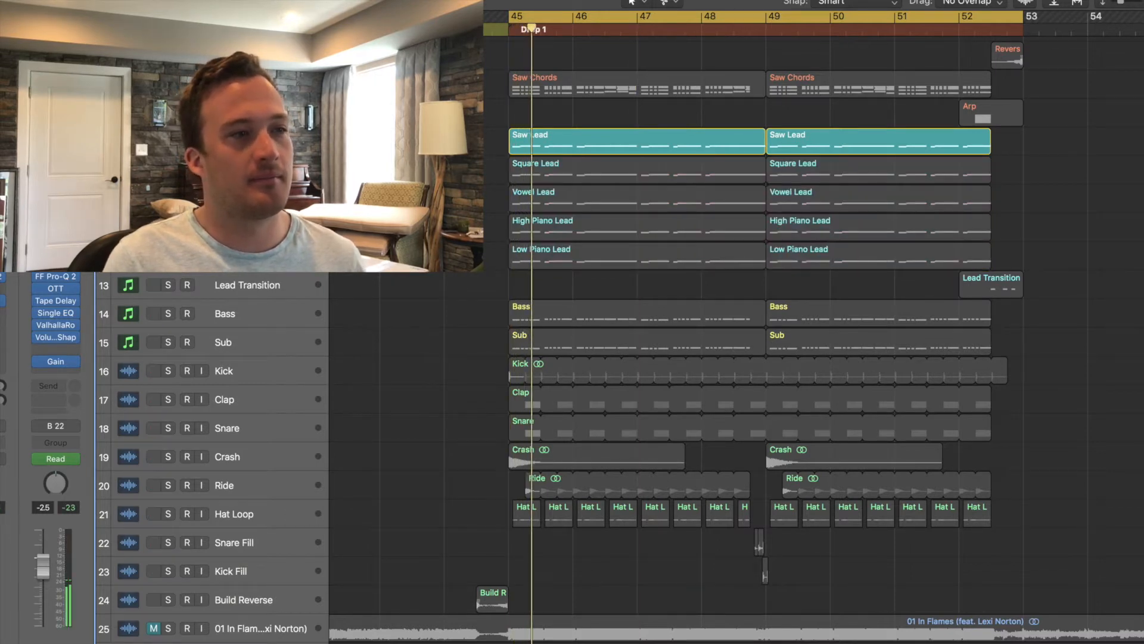
left_click(2, 258)
left_click_drag(179, 7, 886, 60)
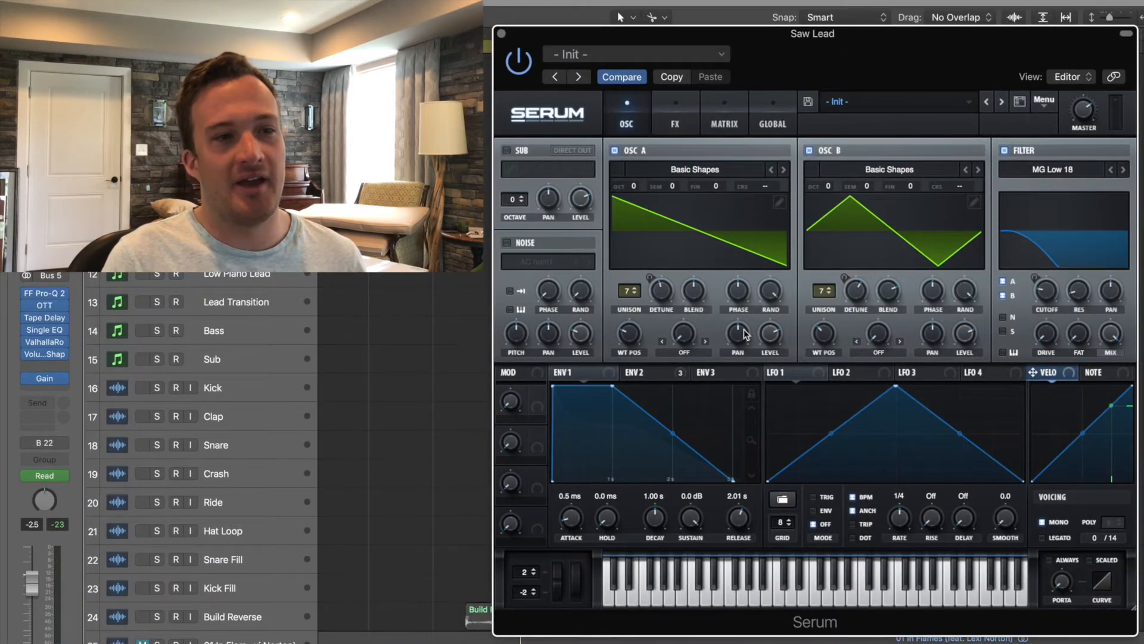
- Examine envelope 2, the Mono voicing and the effects of the Saw Lead patch
left_click(646, 374)
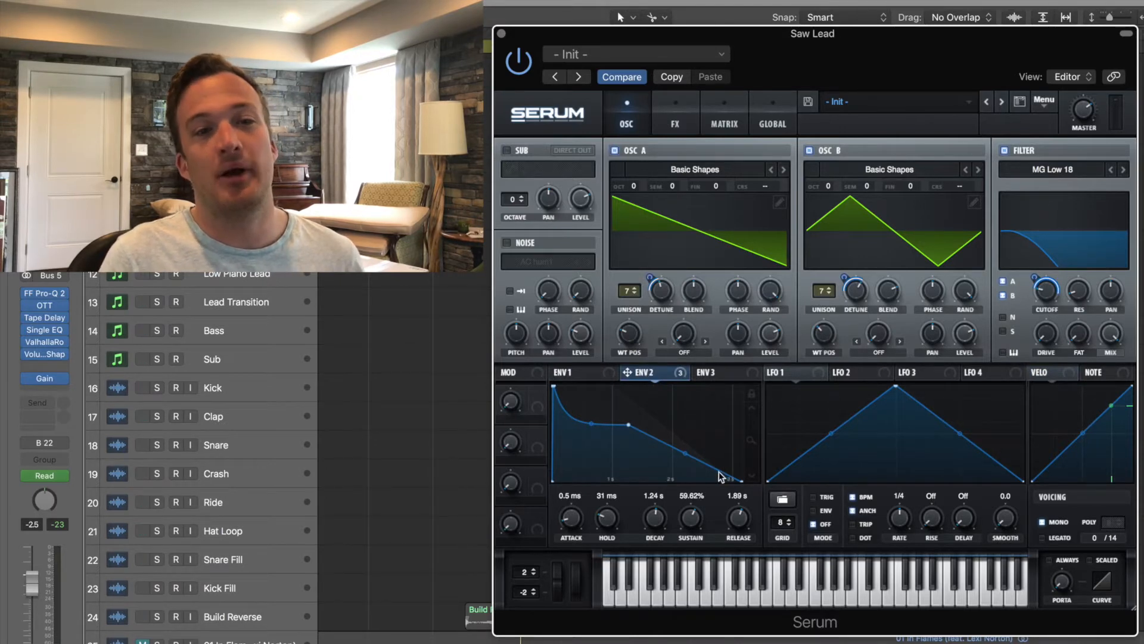
left_click(1045, 524)
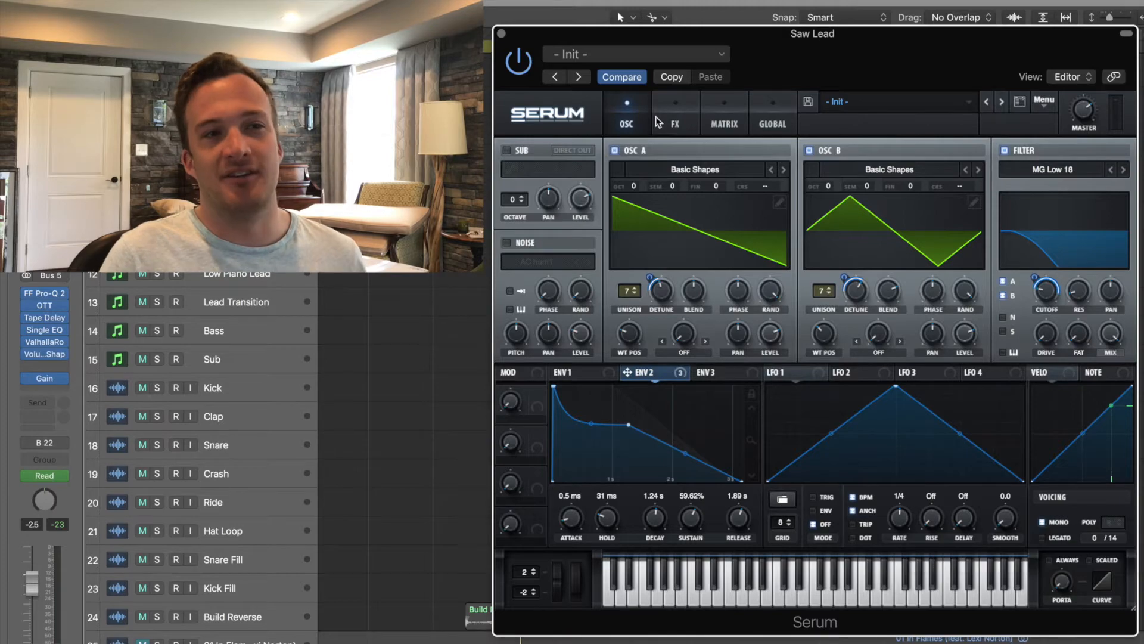
left_click(674, 122)
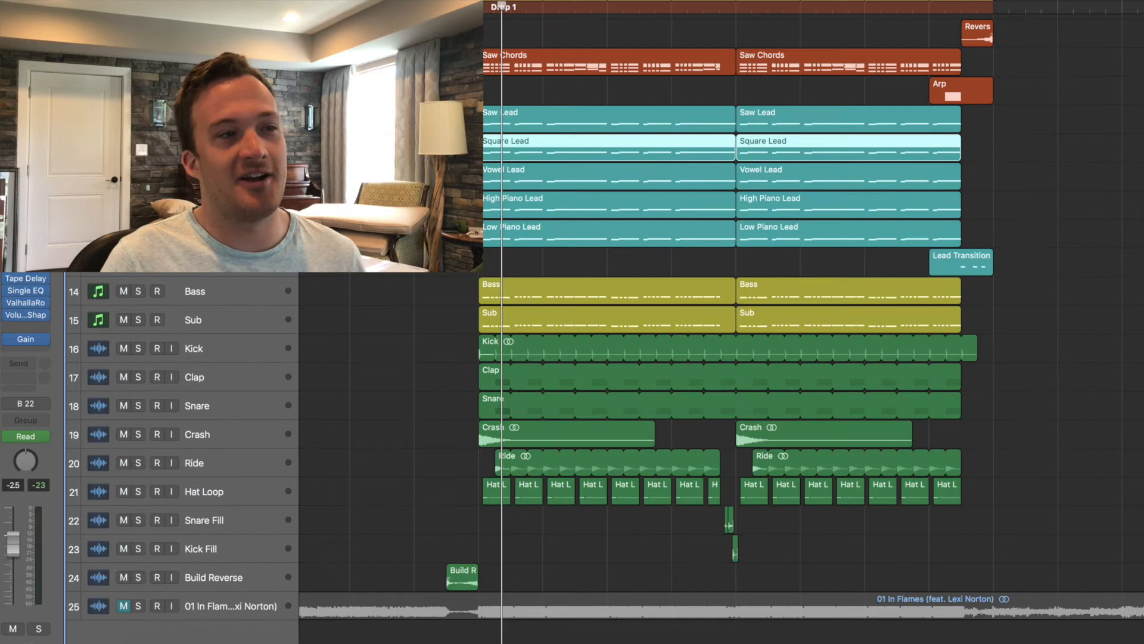
- Solo the Square Lead regions, show envelope 2 in their Serum patch and play the sound
key("ctrl+s")
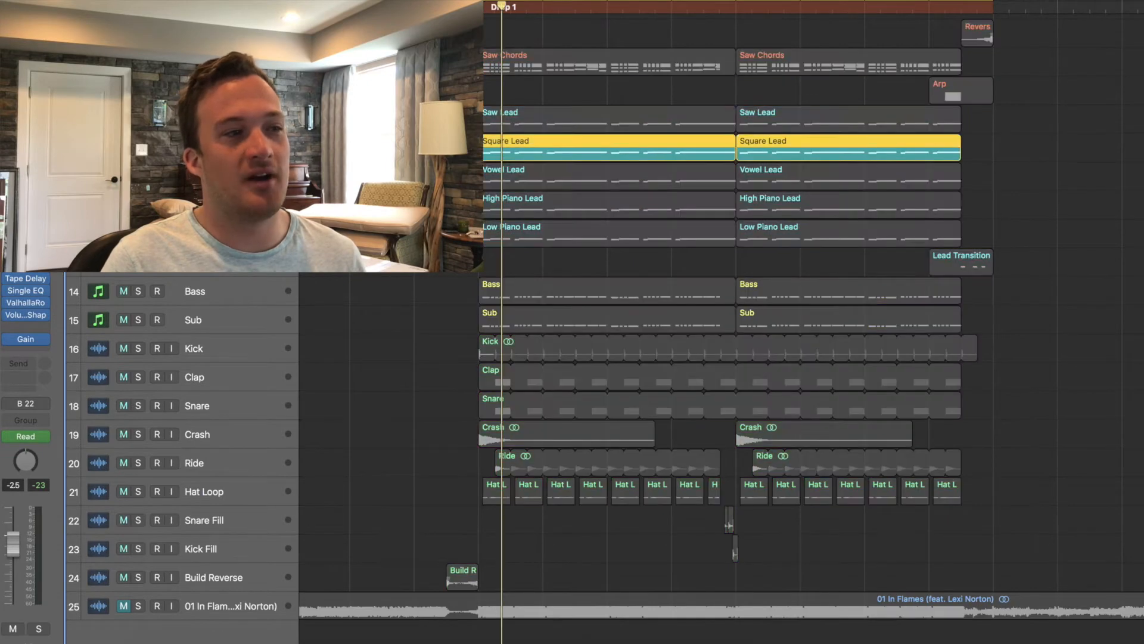
left_click(25, 242)
left_click_drag(175, 0, 919, 60)
left_click(671, 374)
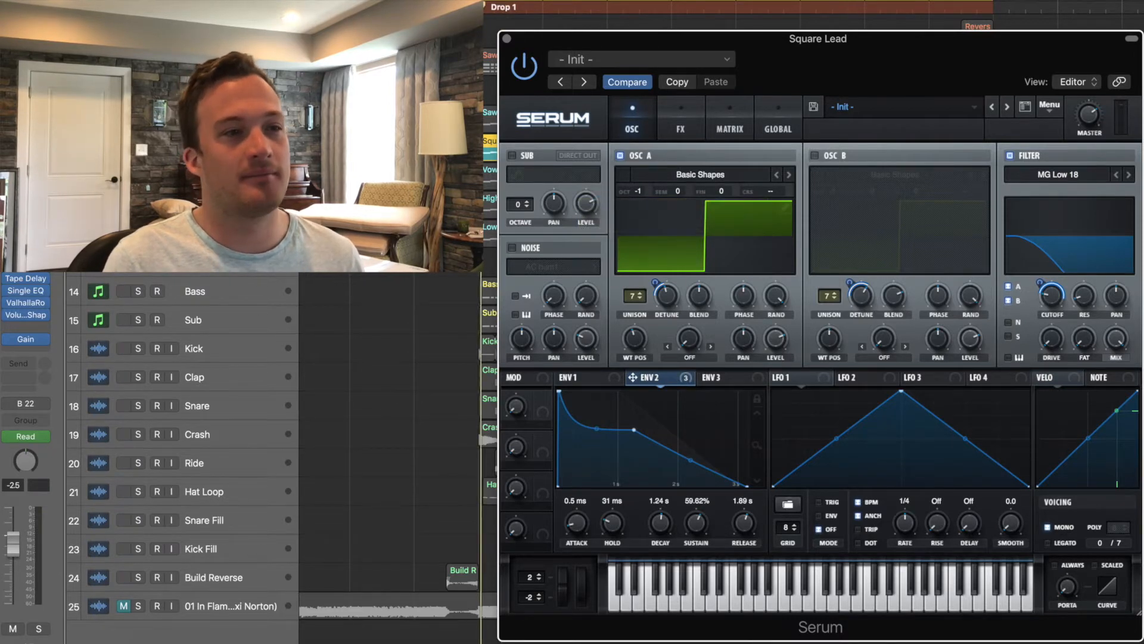
key("space")
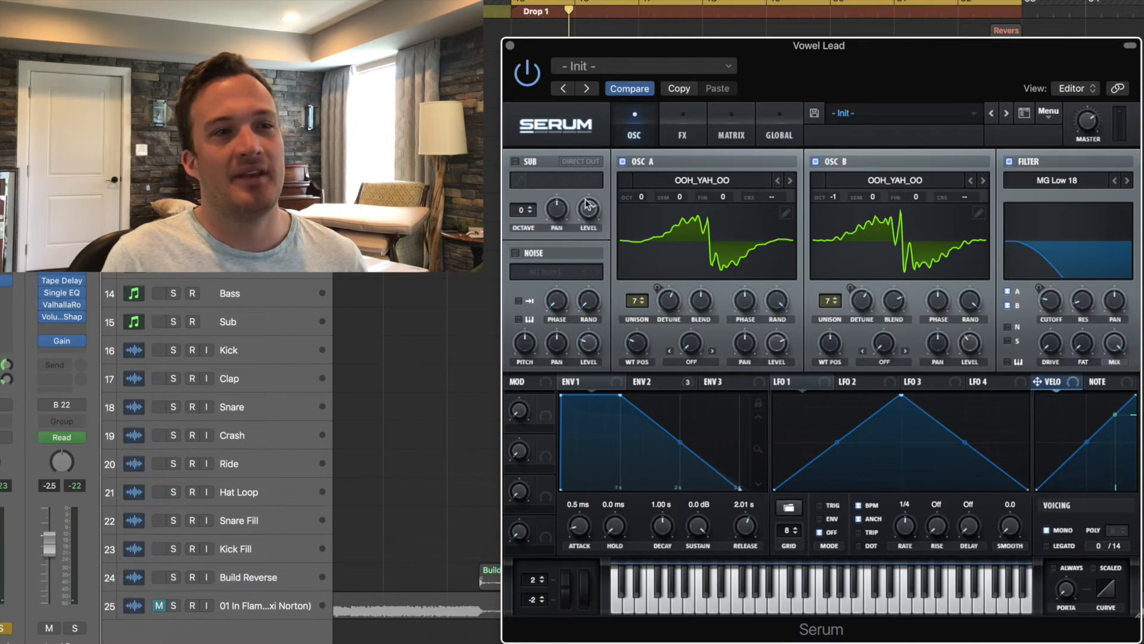
- Browse the Vowel wavetables for oscillator A of the Vowel Lead and choose OOH_YAH_OO
left_click(679, 185)
mouse_move(701, 249)
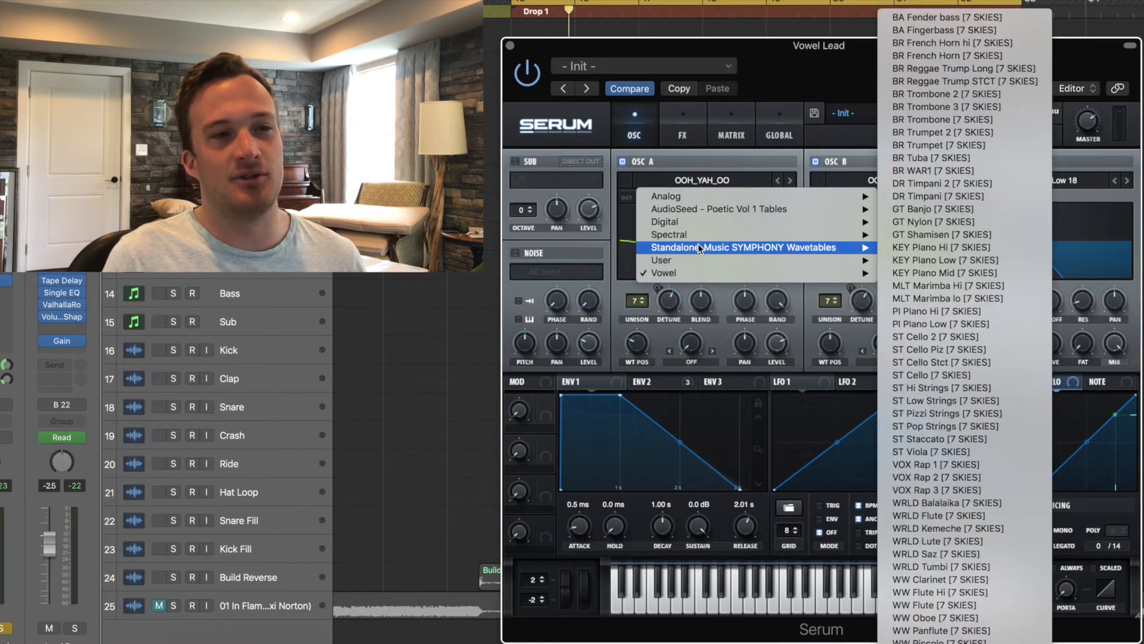
mouse_move(731, 272)
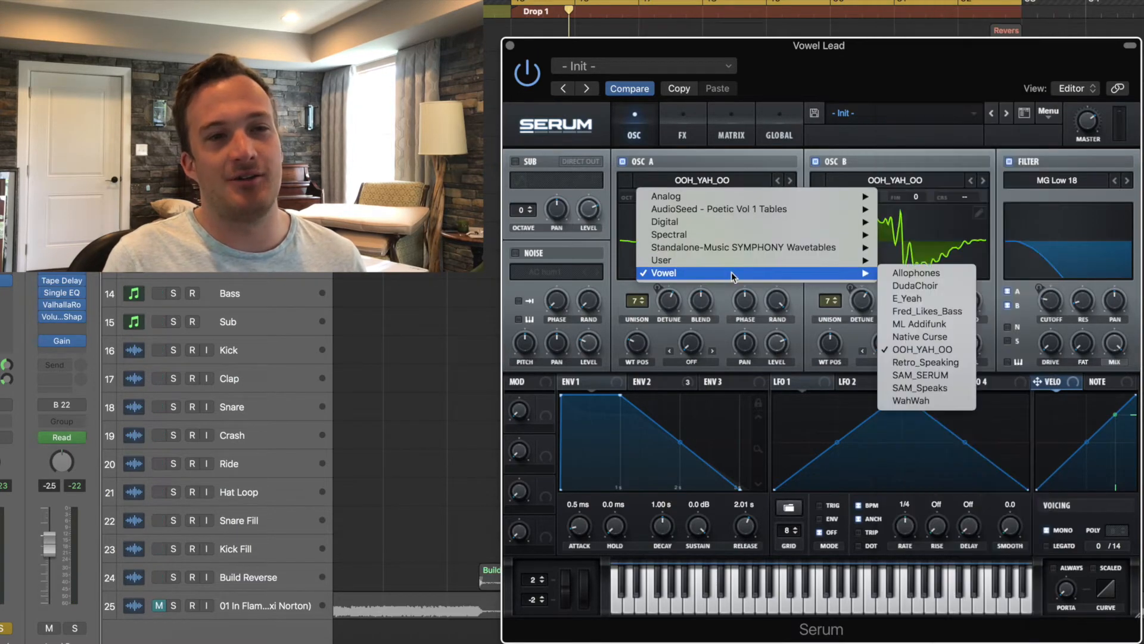
left_click(931, 352)
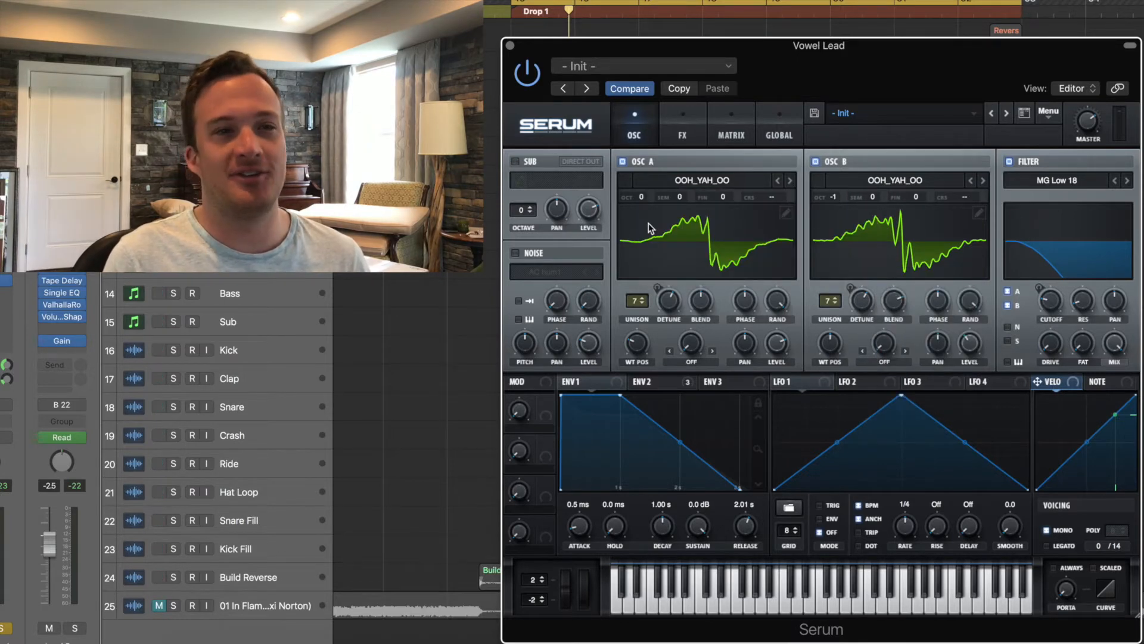
- Examine envelope 2 and the effects of the Vowel Lead patch, and return to the oscillator view
left_click(644, 382)
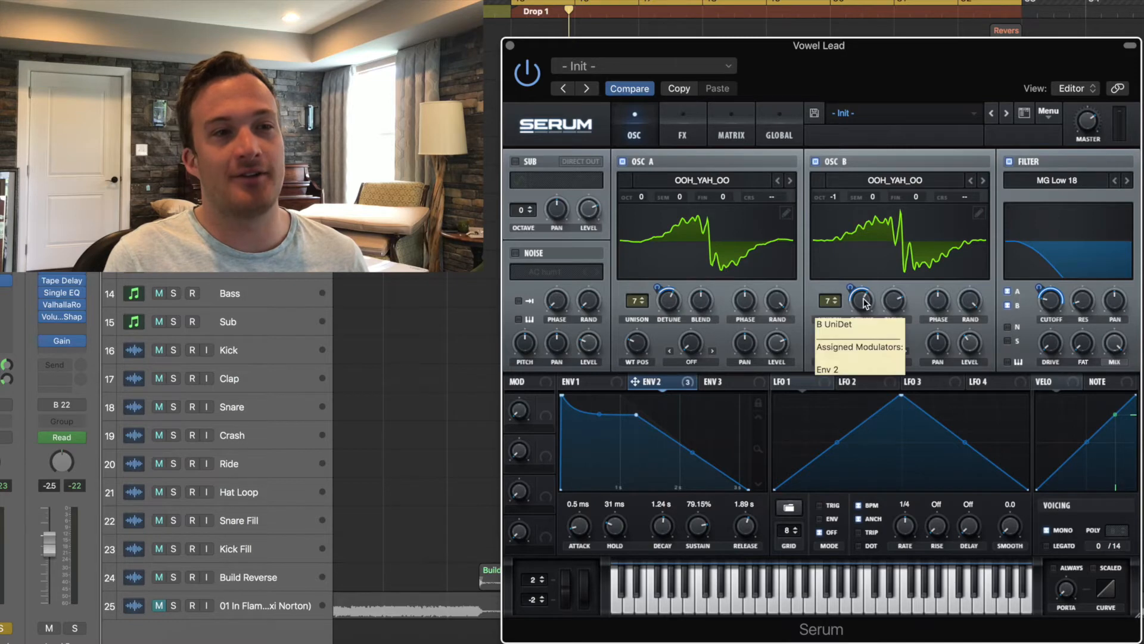
left_click(681, 118)
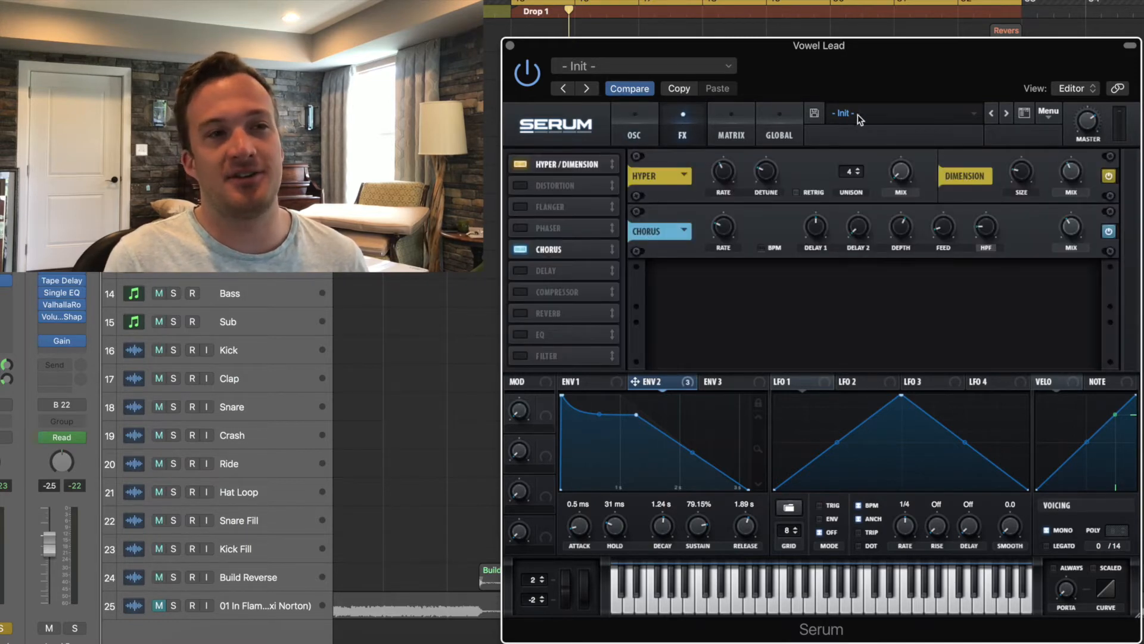
left_click(632, 123)
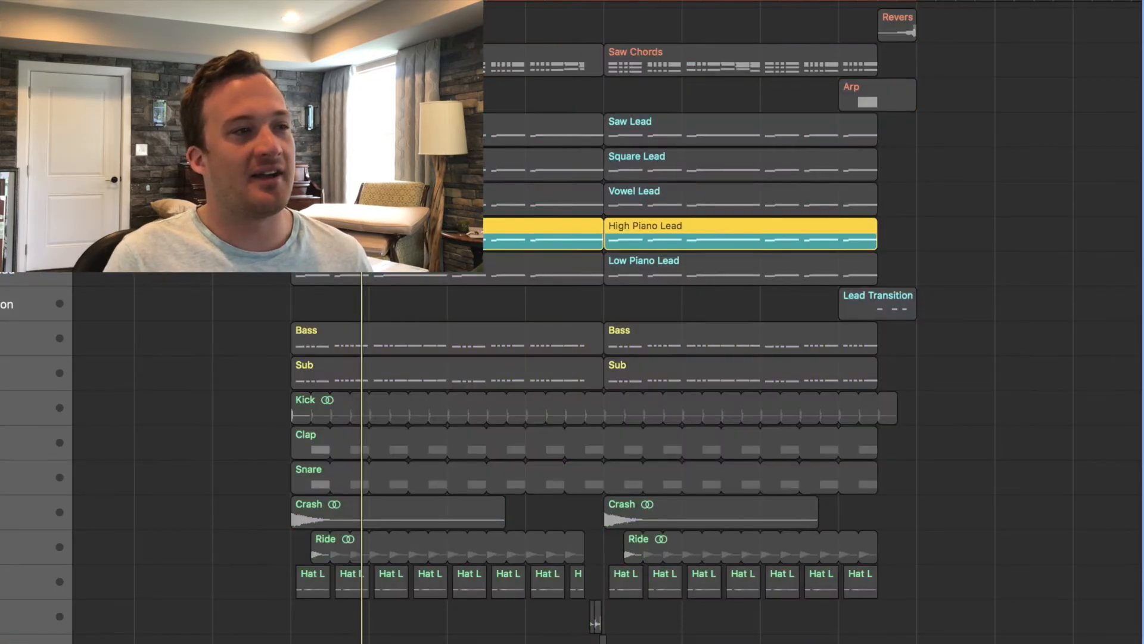
- View the Nexus 2 instrument of the High Piano Lead and close its window
left_click_drag(0, 0, 798, 136)
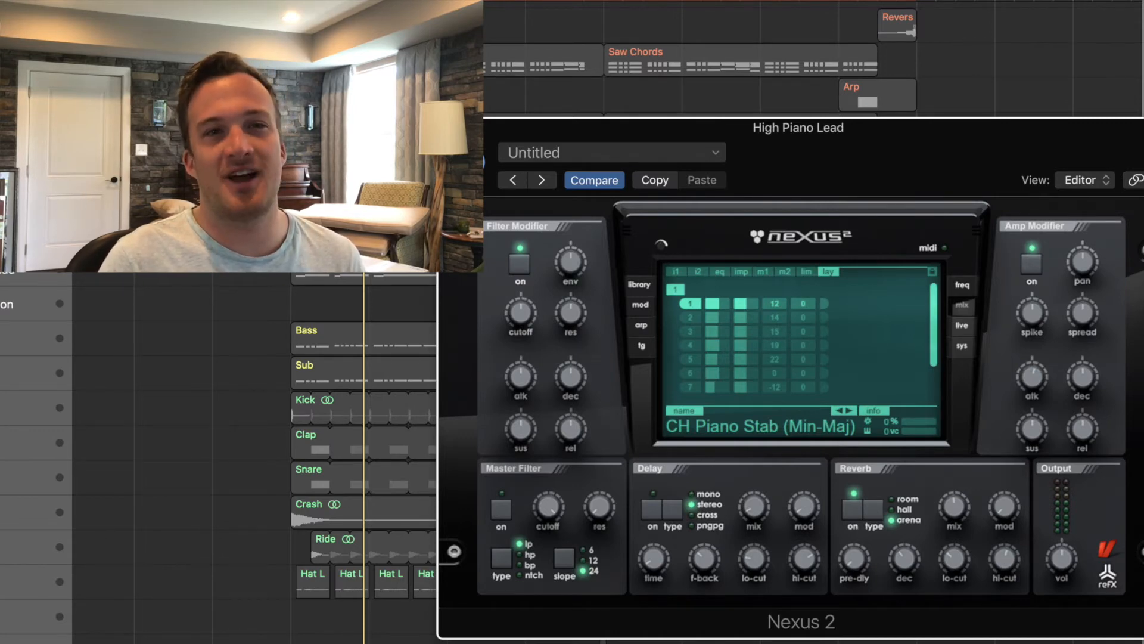
left_click(451, 128)
left_click(451, 127)
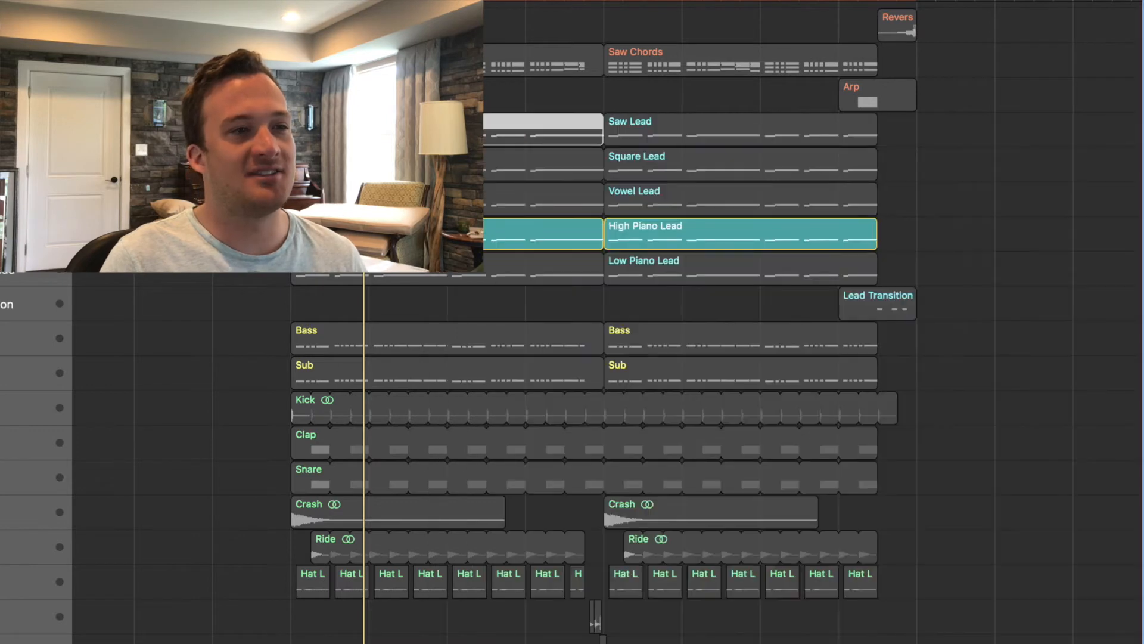
- Solo the Low Piano Lead for playback, and add the Saw, Square, Vowel and High Piano Leads to the solo
left_click(13, 268)
left_click(5, 267)
left_click(5, 233)
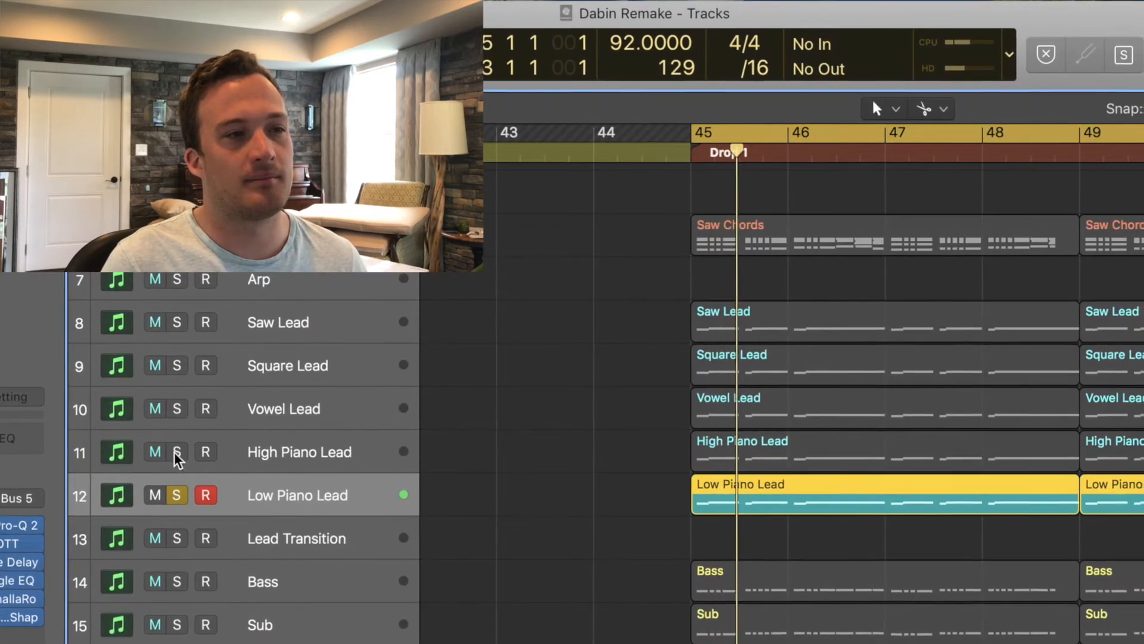
left_click(168, 451)
left_click_drag(169, 459, 173, 325)
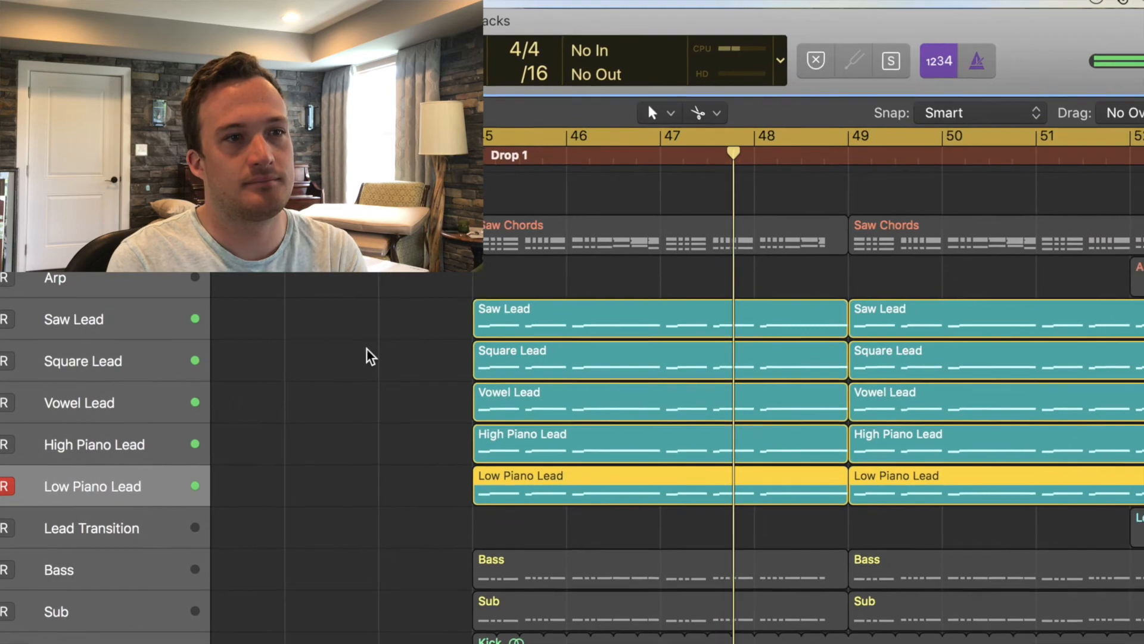
- Solo the Bass, turn off the Distortion effect in its Serum patch and return to the oscillator view
left_click(149, 318)
left_click(322, 323)
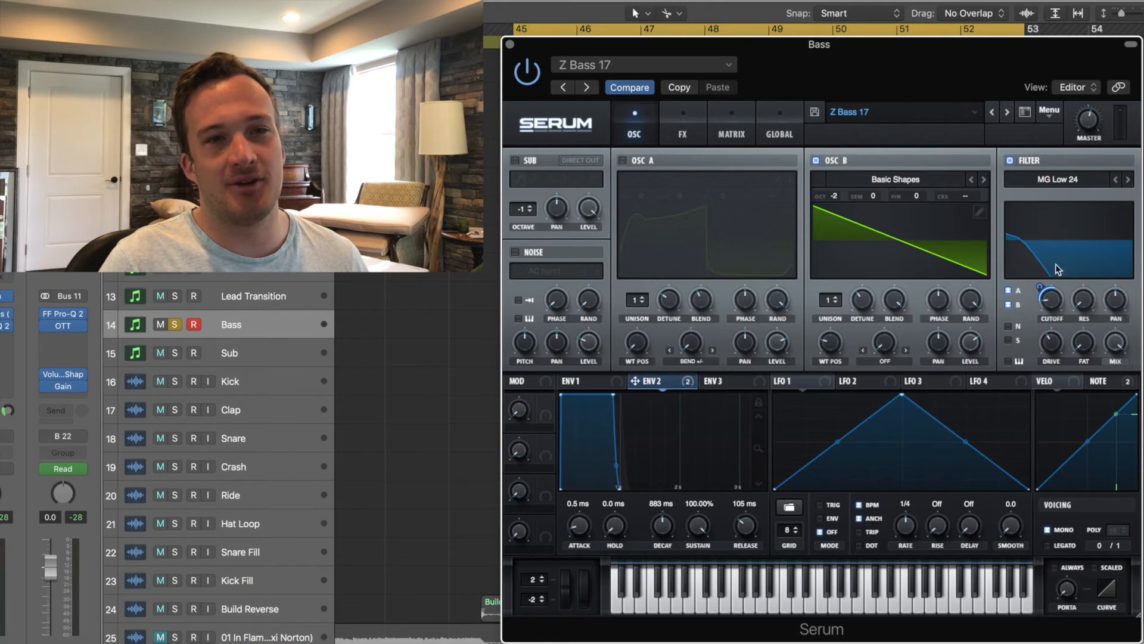
left_click(697, 125)
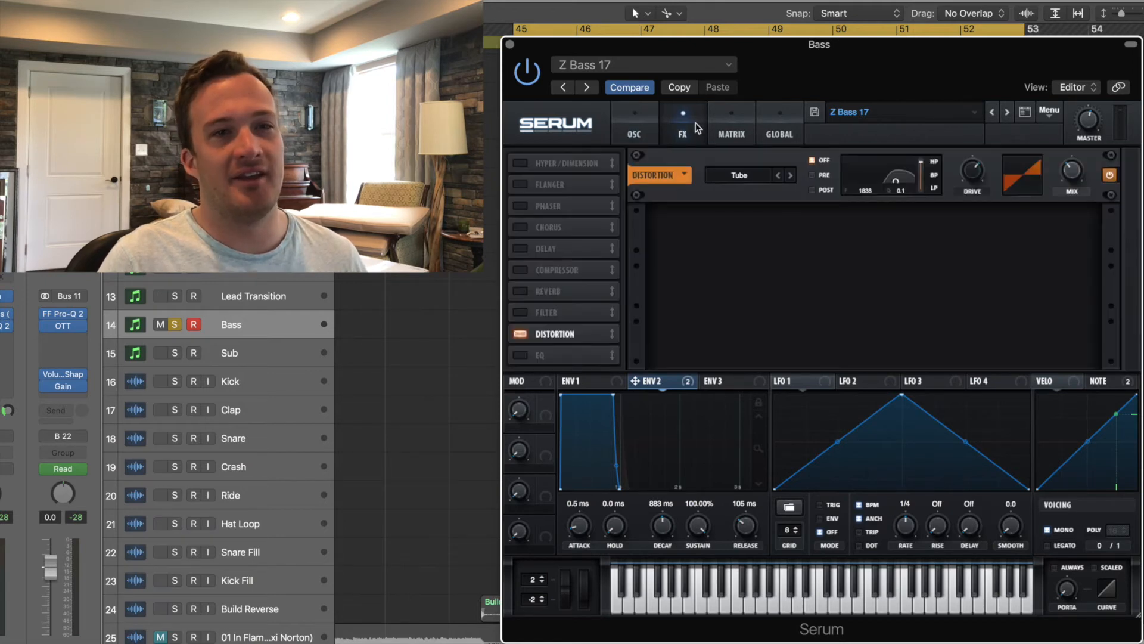
left_click(1109, 175)
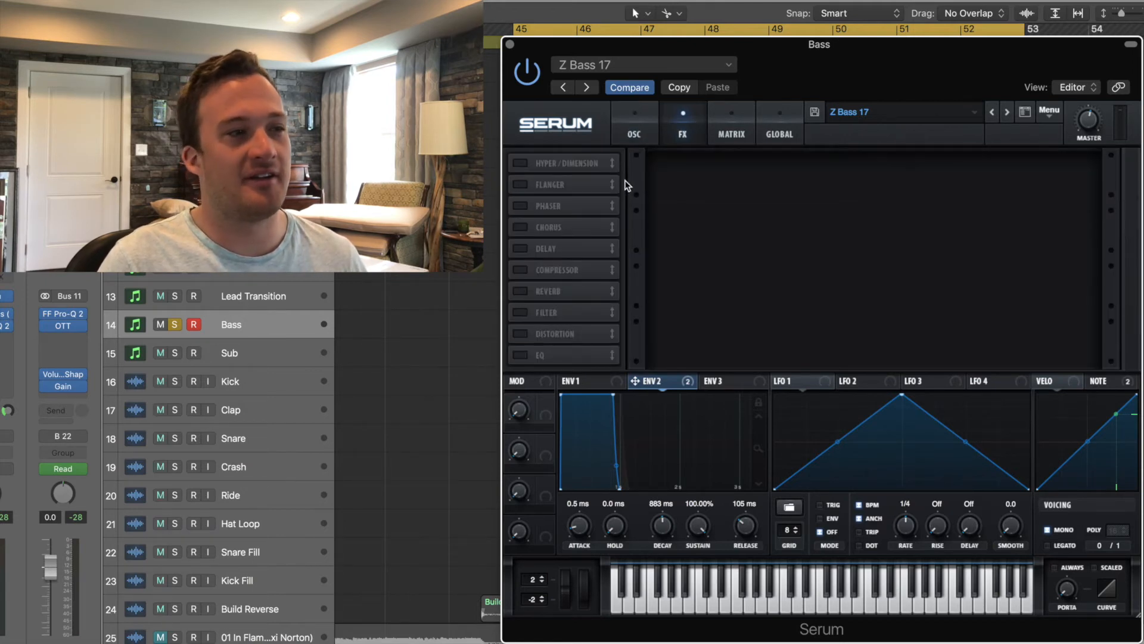
left_click(633, 132)
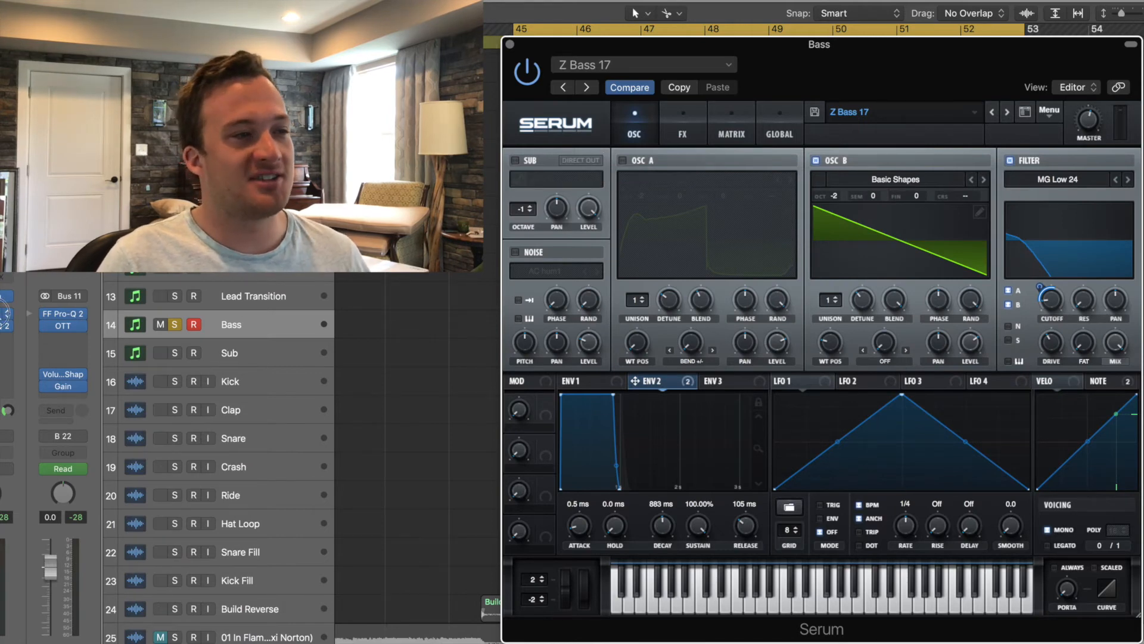
- Open the effect plug-in inserted on the Bass channel and move its window beside the track list
left_click(4, 313)
left_click_drag(119, 7, 943, 133)
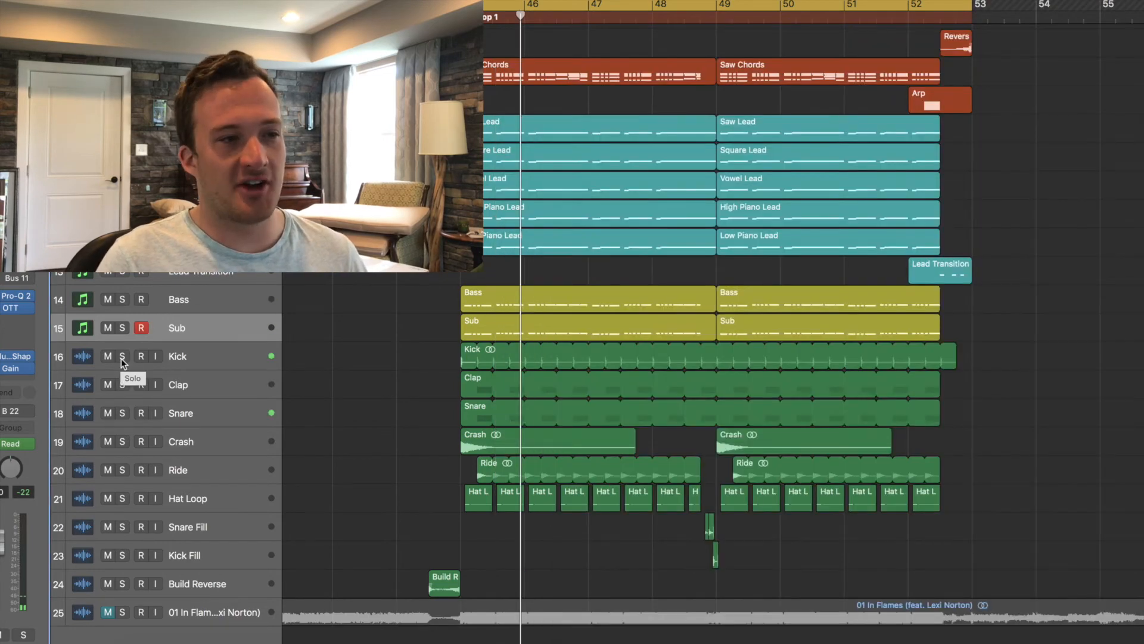
- Solo the Kick, Clap, Snare, Crash, Ride and Hat Loop tracks, listen to the first drop's drums, and clear the solos
left_click_drag(121, 356, 121, 498)
key("space")
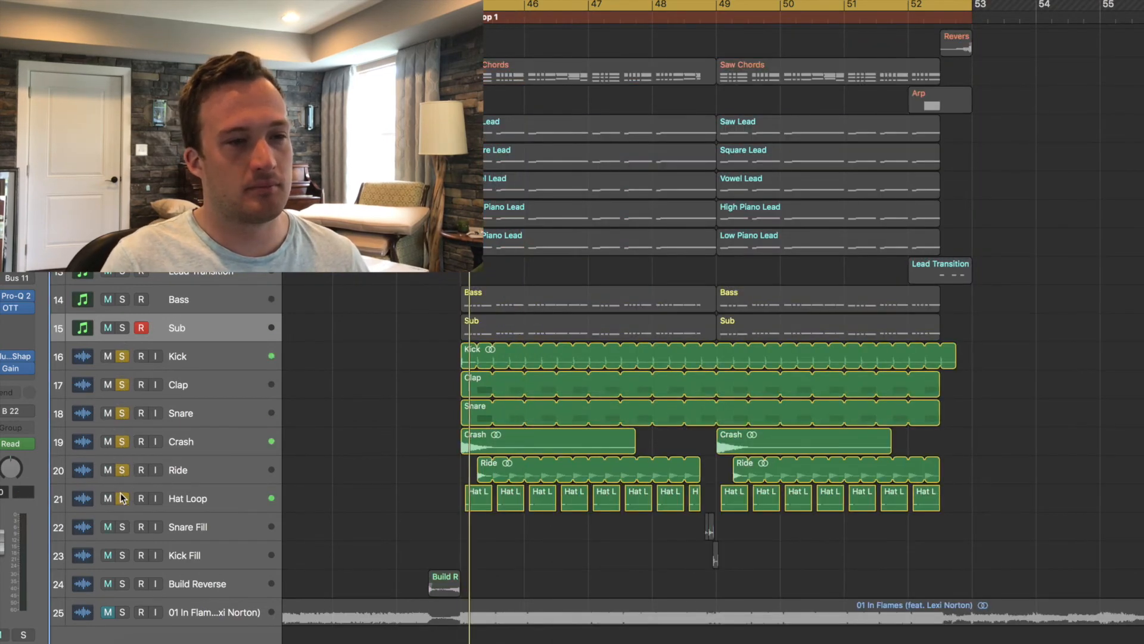
scroll(380, 485, "up", 5)
scroll(380, 485, "down", 4)
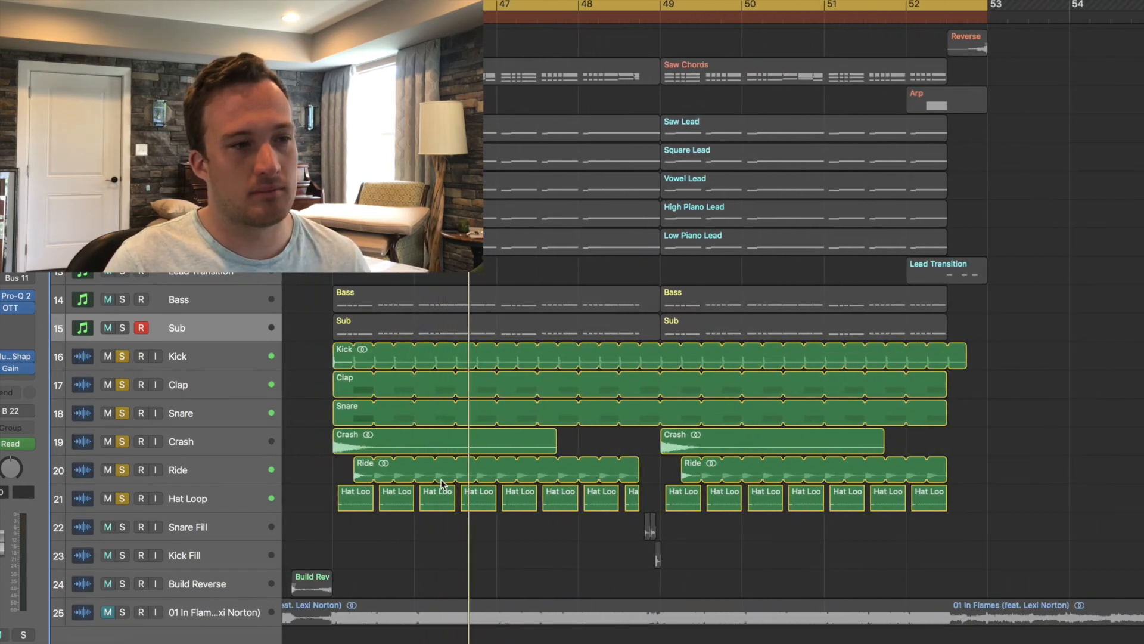
scroll(358, 464, "left", 5)
left_click(217, 407)
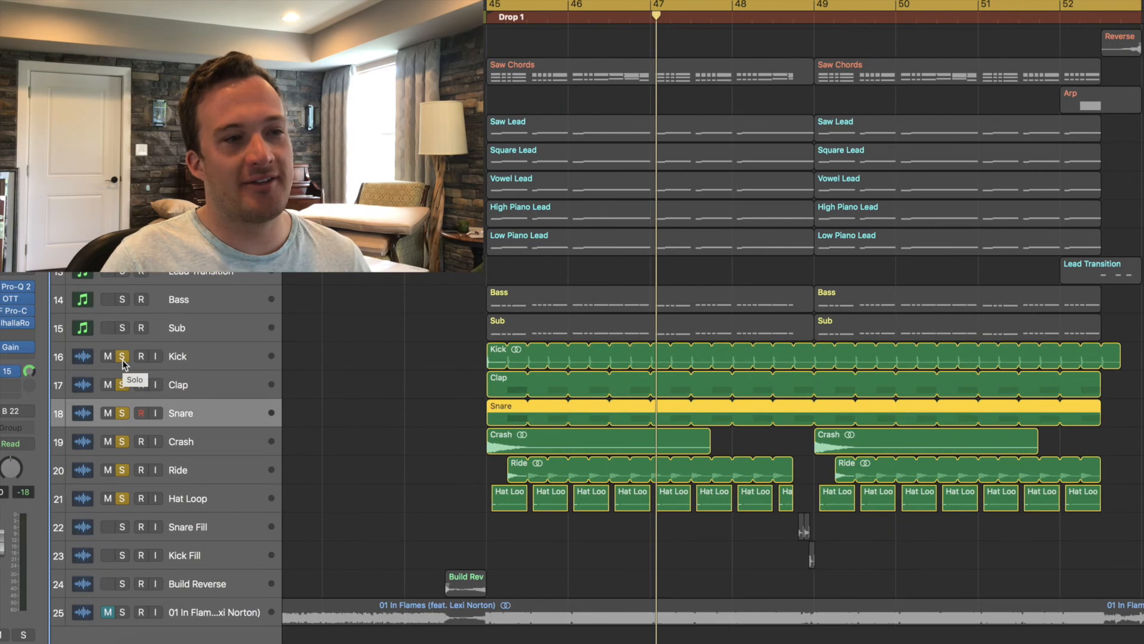
left_click(123, 356, "alt")
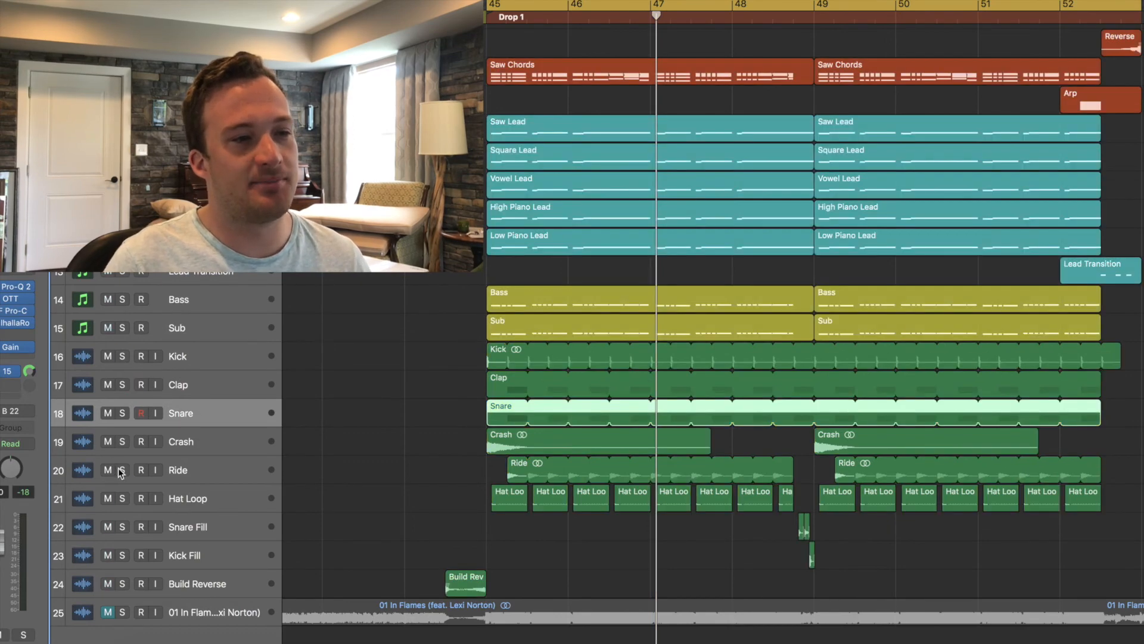
- Select the Ride track, listen to the Clap and Snare soloed together, and clear the solos
left_click(121, 471)
left_click(312, 462)
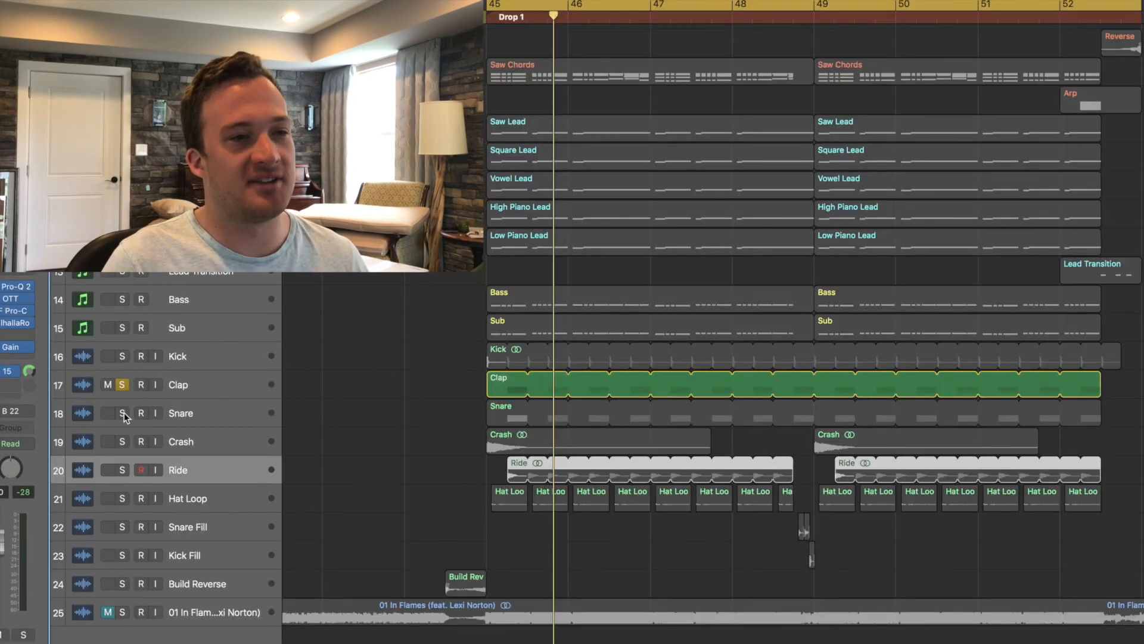
left_click(122, 413)
key("space")
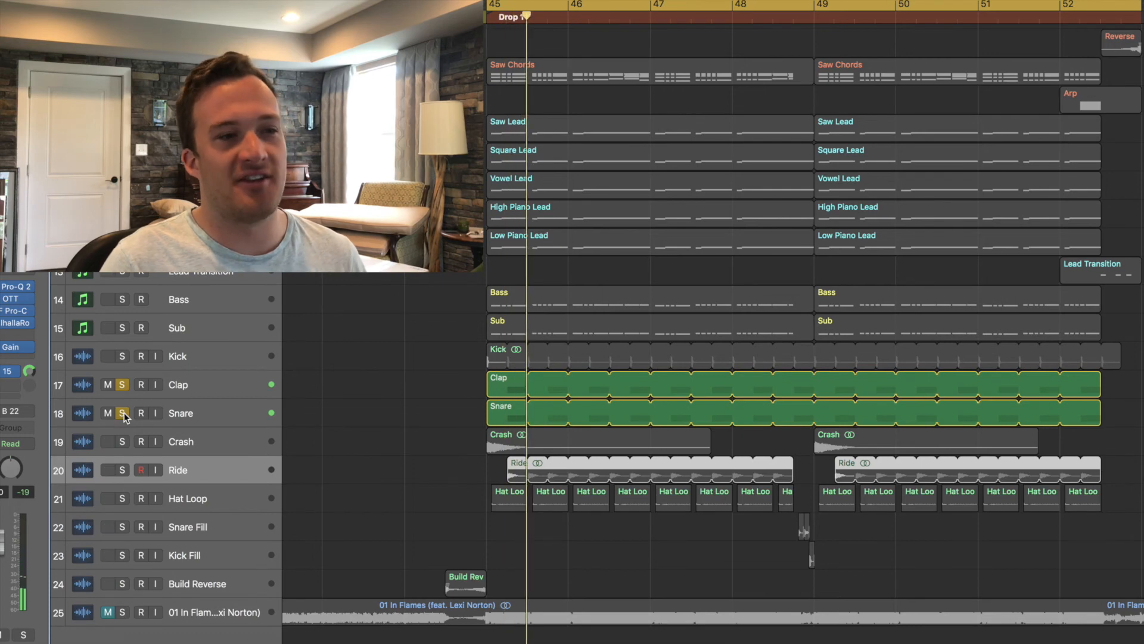
left_click(123, 413, "alt")
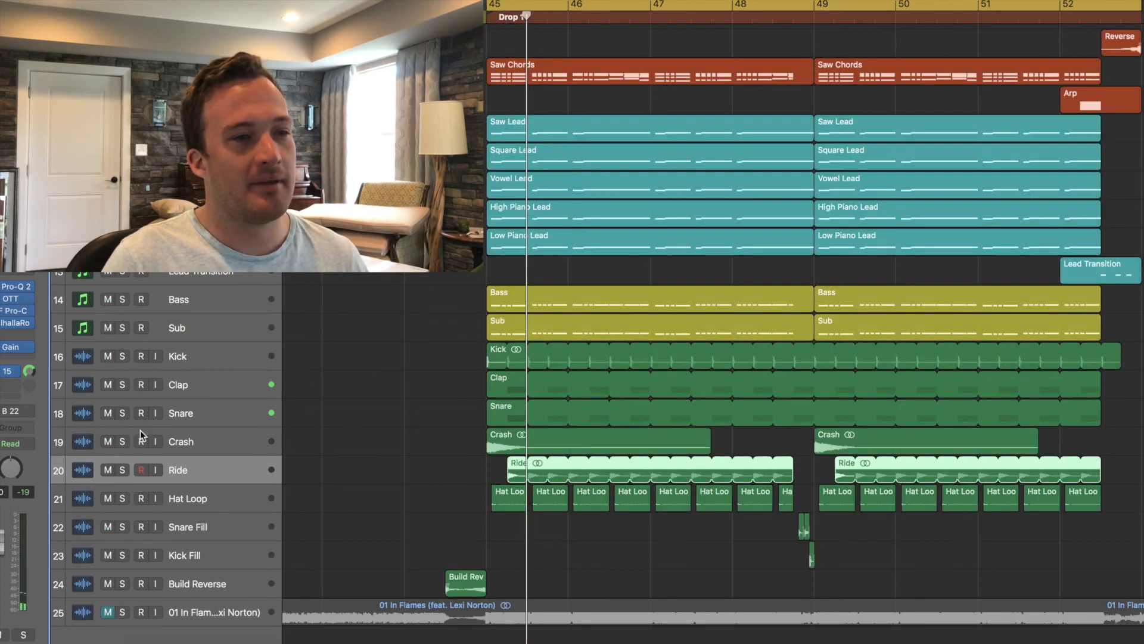
- Solo the Hat Loop and play its regions close up with its Tremolo effect open
left_click(121, 498)
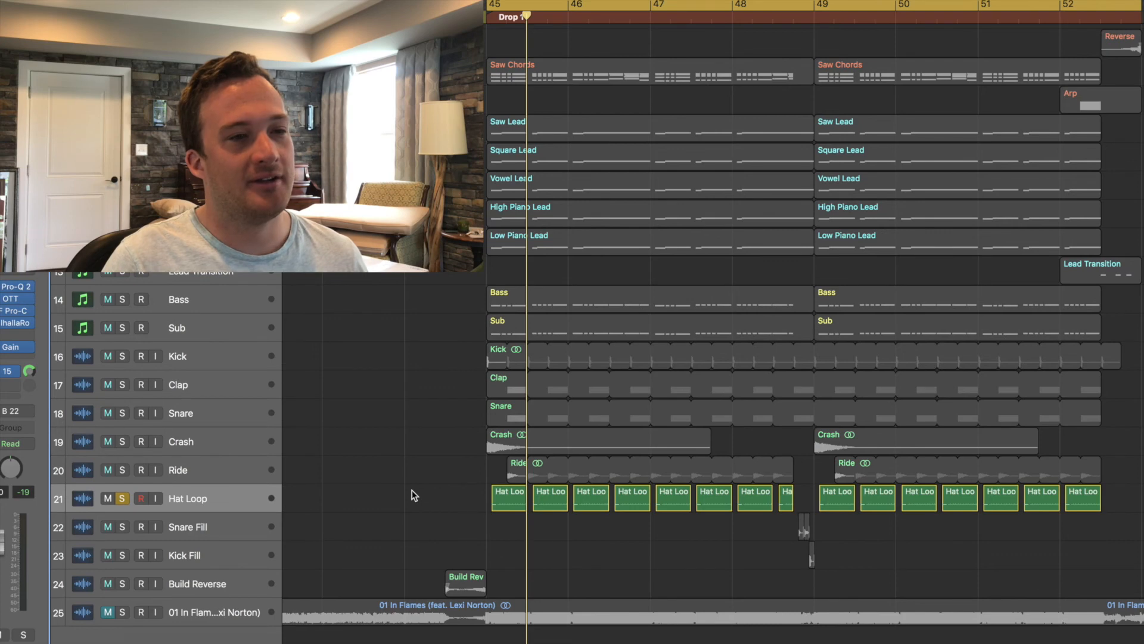
key("super+Right")
key("super+Right")
key("super+Right")
key("super+Right")
key("super+Right")
key("super+Right")
key("super+Right")
scroll(413, 491, "left", 3)
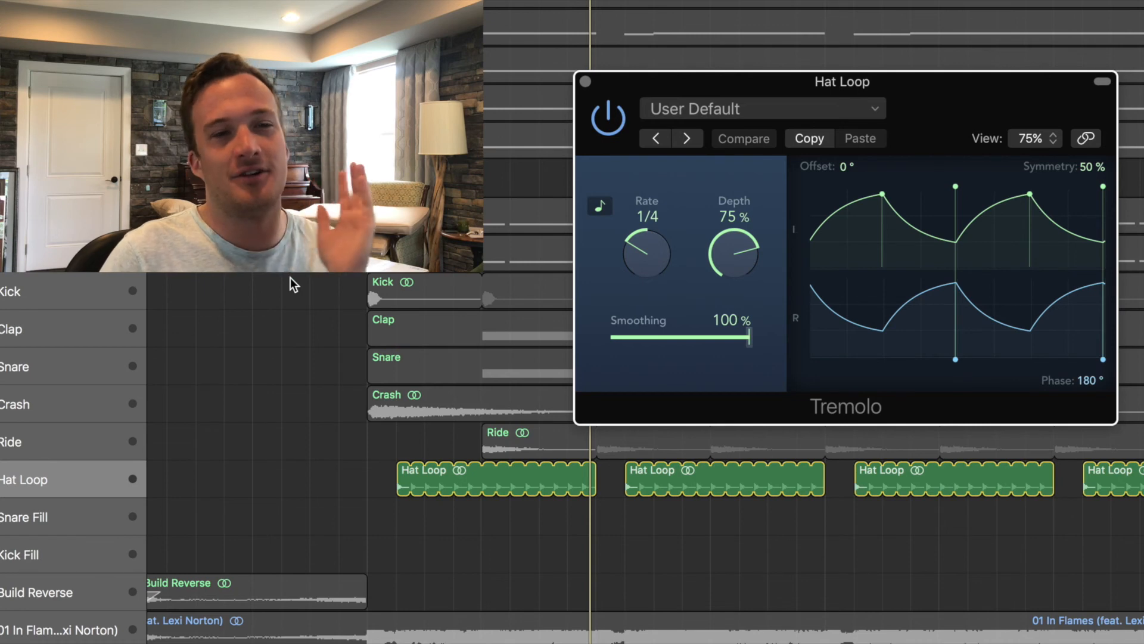
key("space")
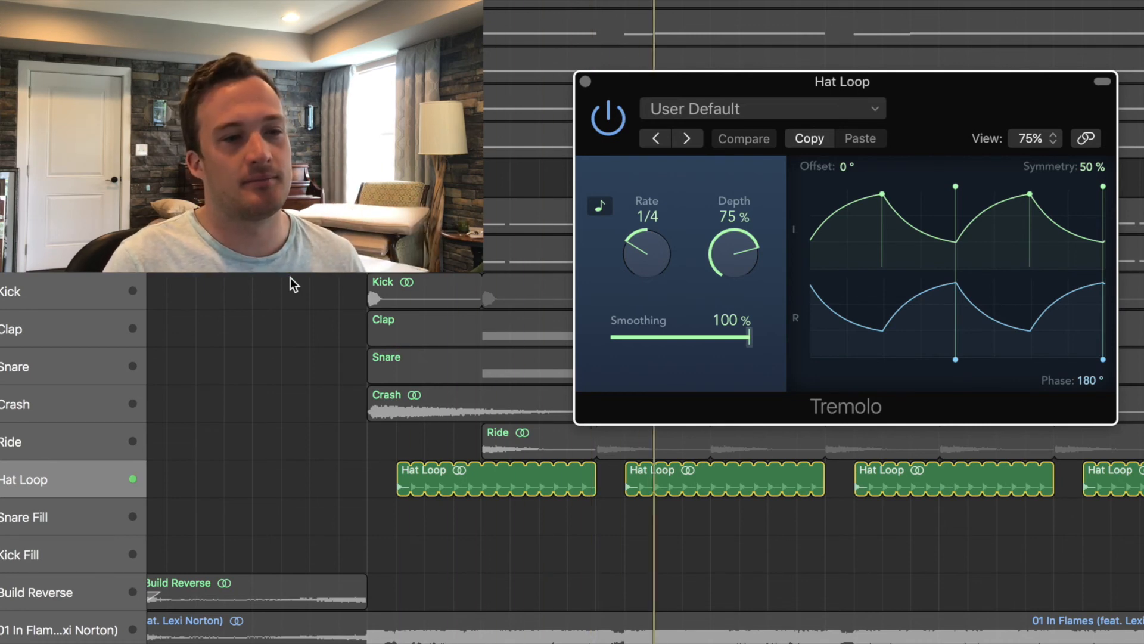